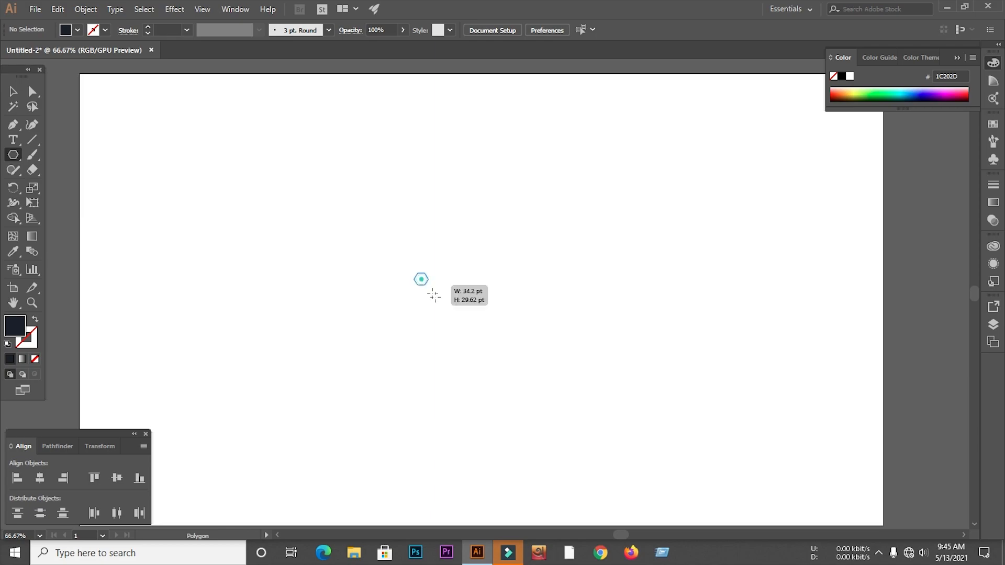
Rotate the hexagon so a corner points straight up and move it to the right half of the artboard.
click(13, 91)
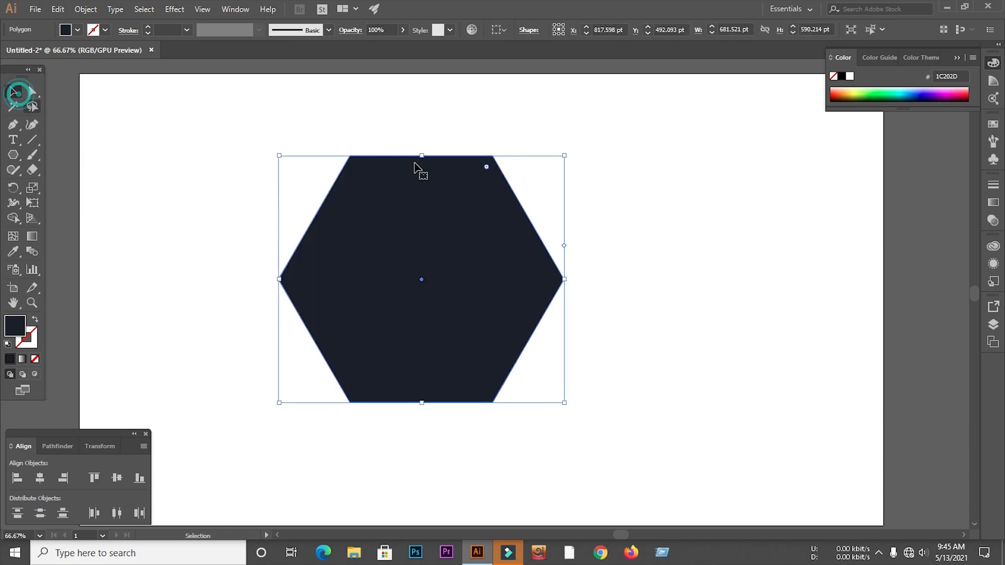
drag(570, 149, 500, 309)
drag(445, 265, 672, 270)
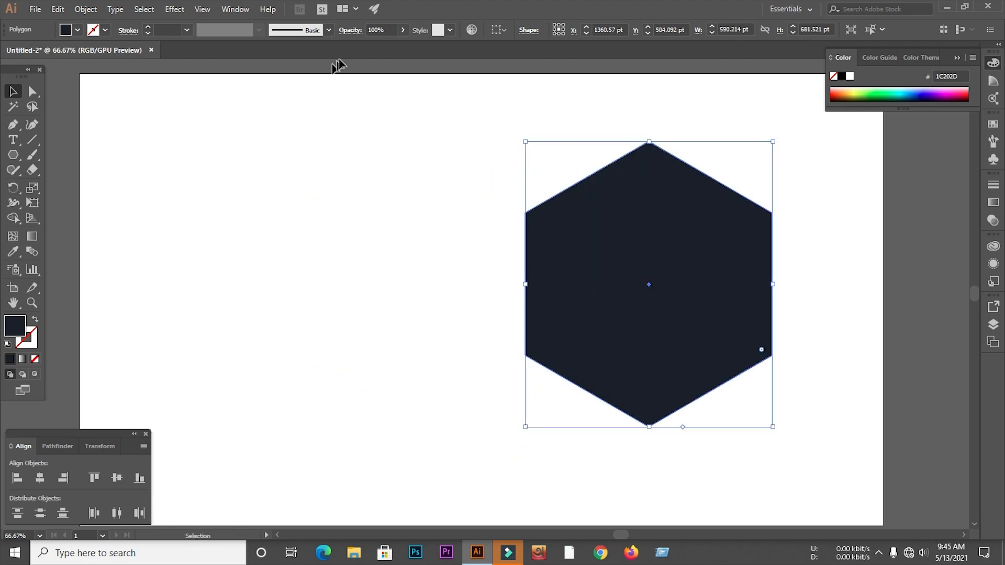
Lower the hexagon's opacity to 33% and deselect it.
click(403, 31)
click(371, 48)
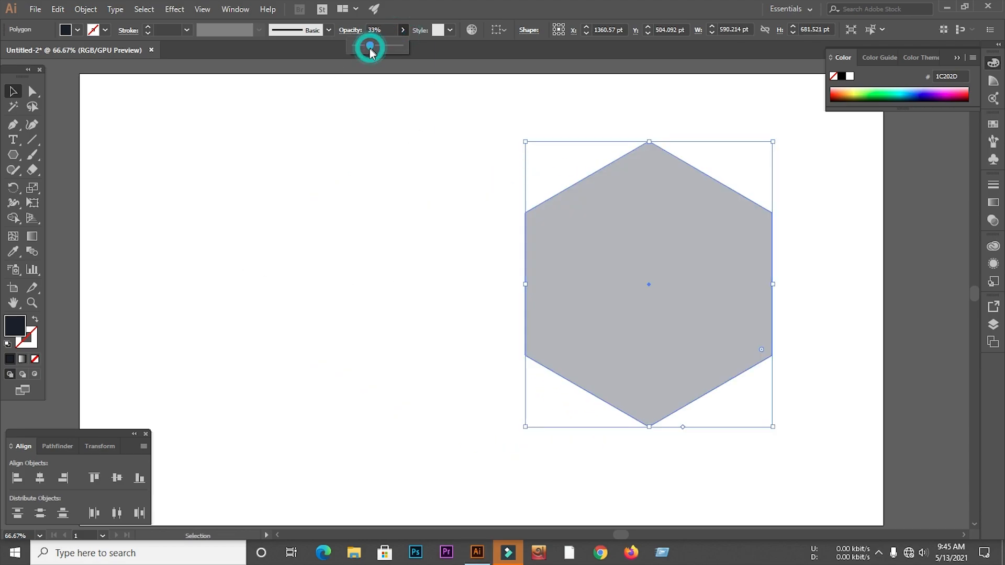
click(15, 92)
click(247, 217)
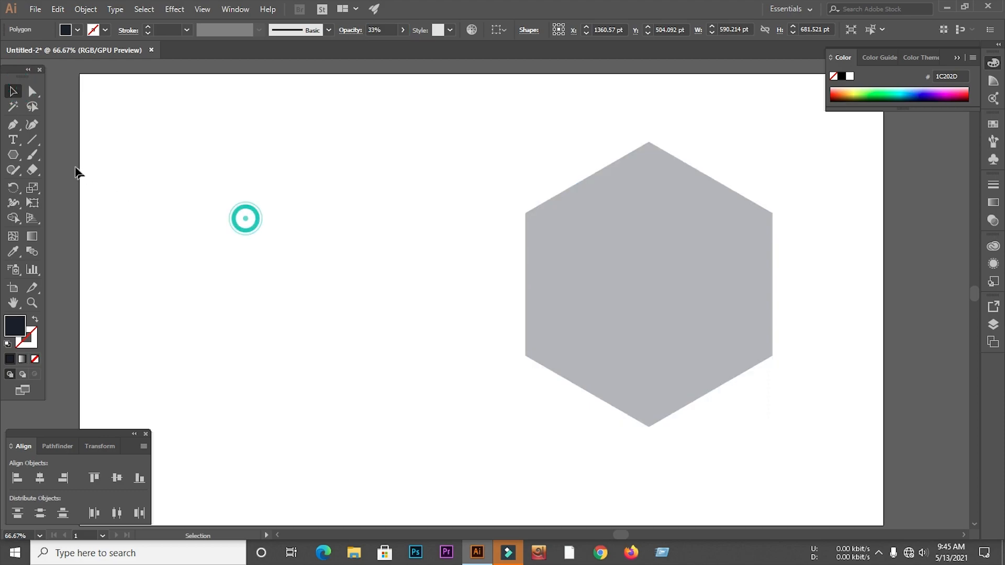
Draw a vertical line about 807 pt long in the empty area beside the hexagon and give it a 1 pt stroke.
click(31, 140)
drag(196, 177, 196, 515)
click(14, 91)
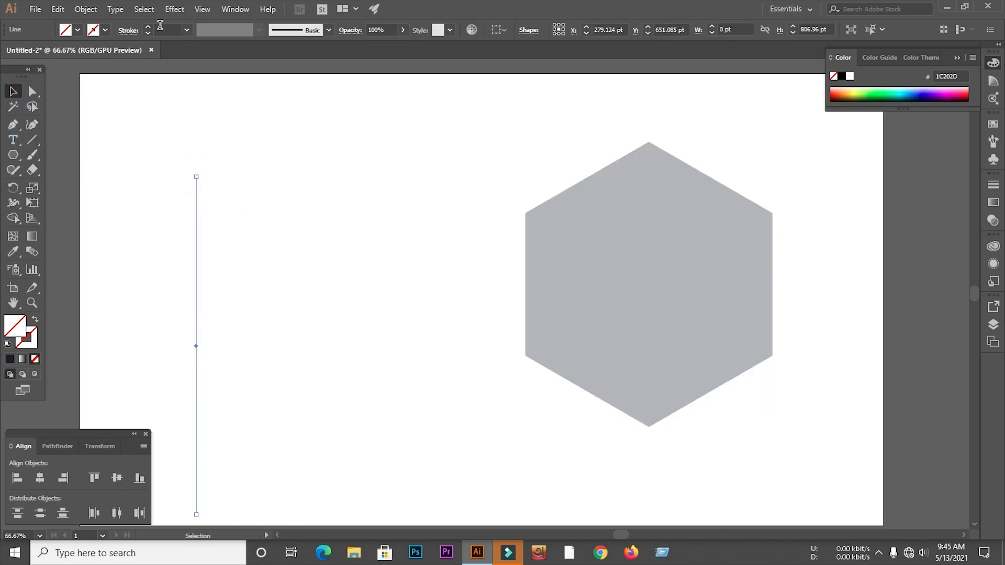
click(150, 30)
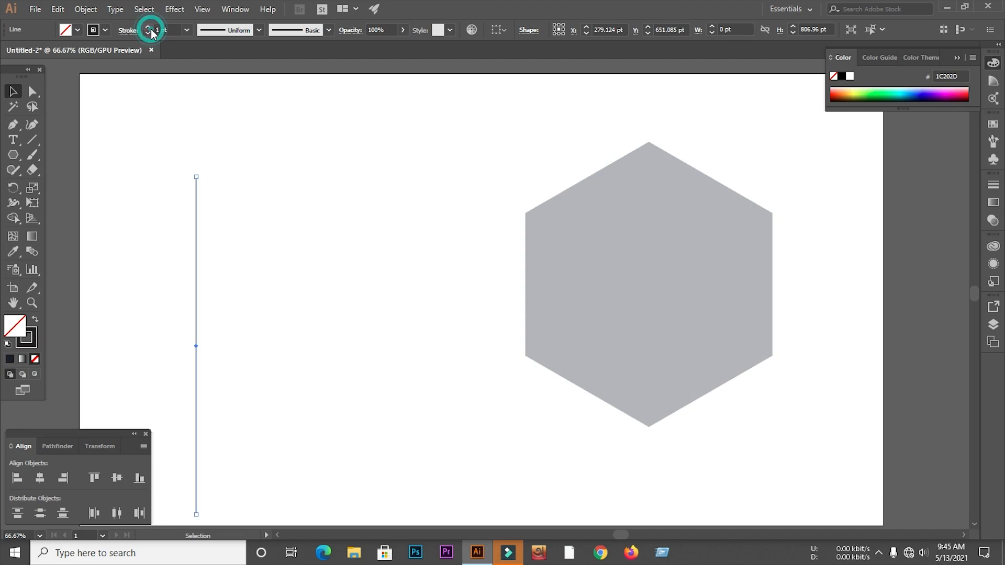
click(337, 211)
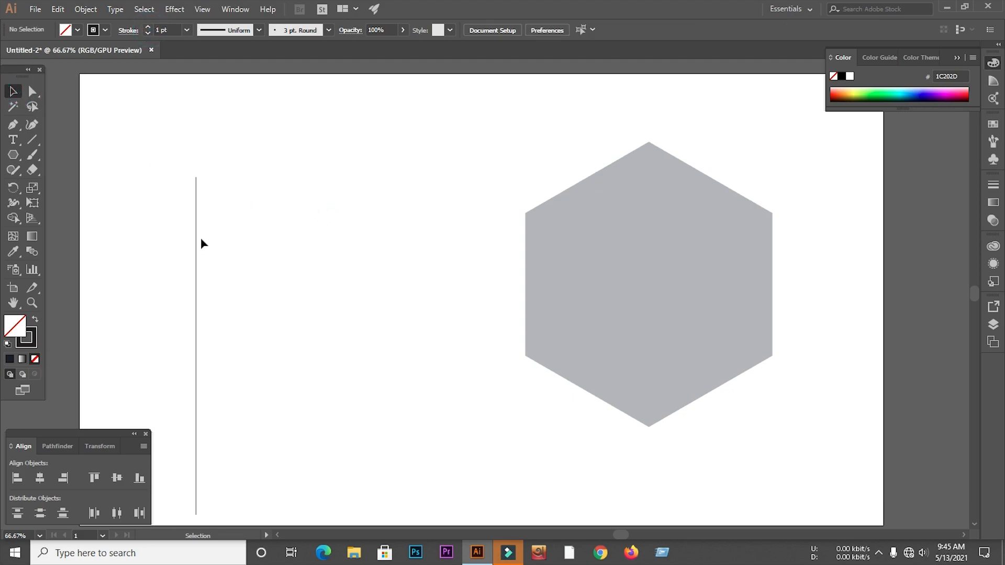
Copy the vertical line sideways into four lines, with a narrow gap between the middle two, deleting the extra outermost copy.
drag(197, 235, 232, 206)
click(277, 222)
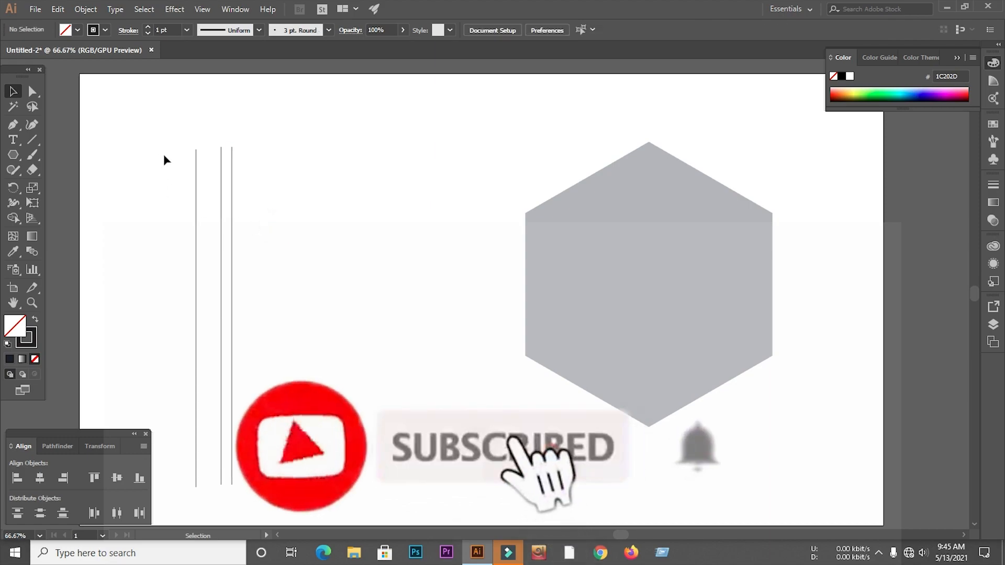
drag(164, 142, 244, 201)
drag(232, 181, 269, 177)
click(274, 187)
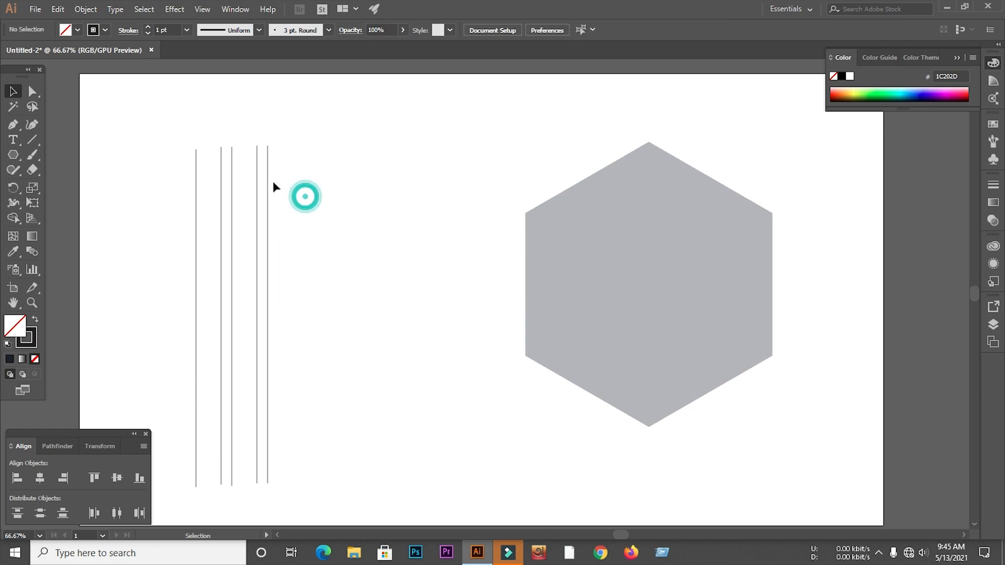
click(267, 179)
key(Delete)
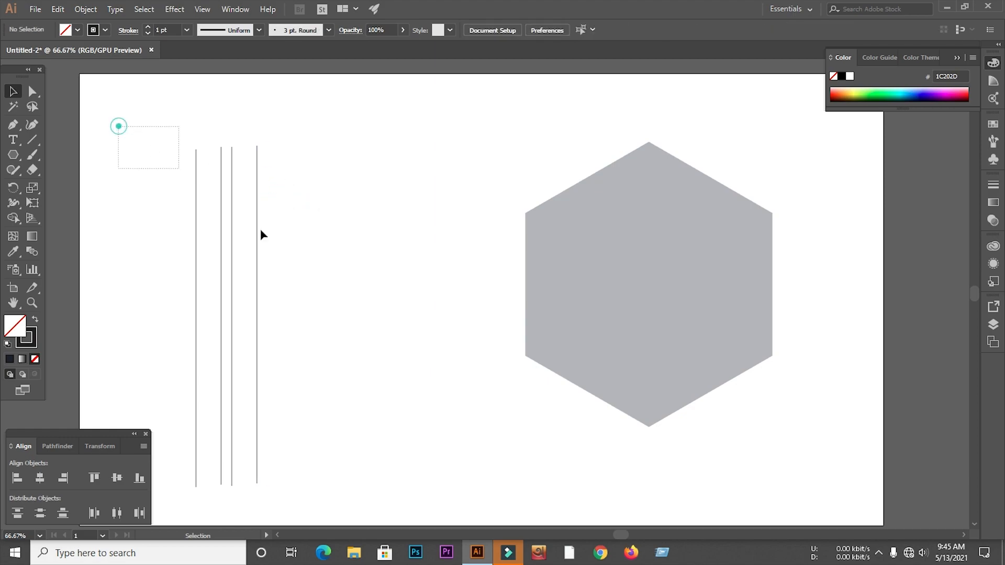
Align the four vertical lines by their bottom ends and group them.
drag(182, 170, 269, 230)
click(138, 478)
right_click(243, 249)
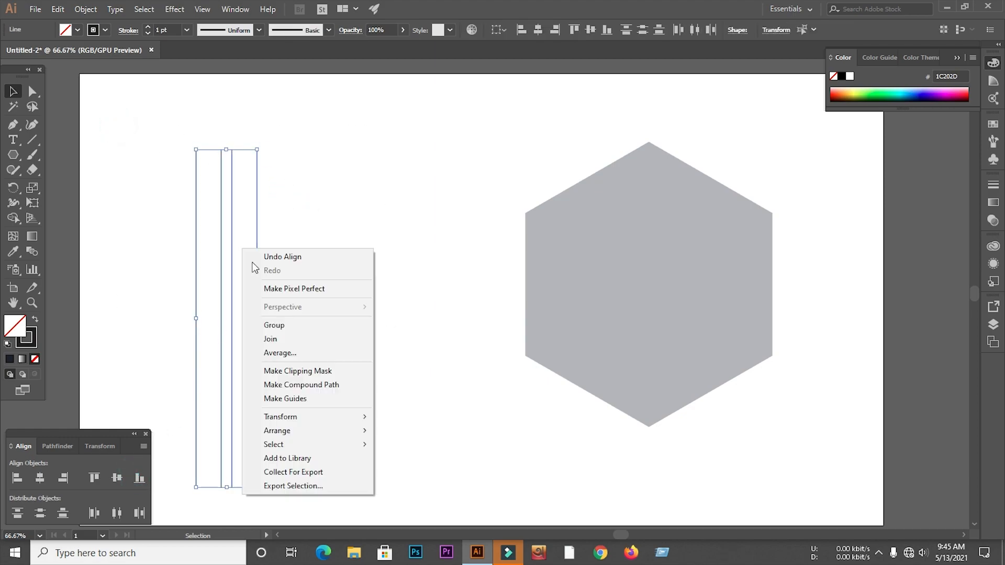
click(283, 321)
click(331, 349)
Place copies of the four-line group inside the hexagon's left and right vertical edges.
drag(257, 283, 586, 243)
drag(258, 254, 775, 228)
click(826, 270)
Scale the hexagon down proportionally about its centre so it sits between the two outermost lines.
scroll(357, 240, down, 1)
click(584, 240)
scroll(584, 240, up, 2)
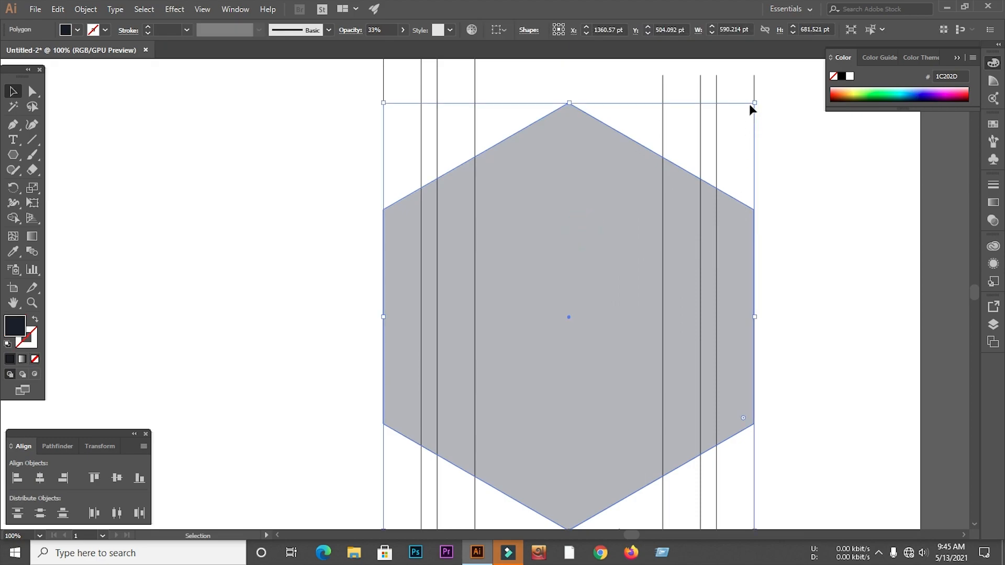
drag(752, 102, 725, 139)
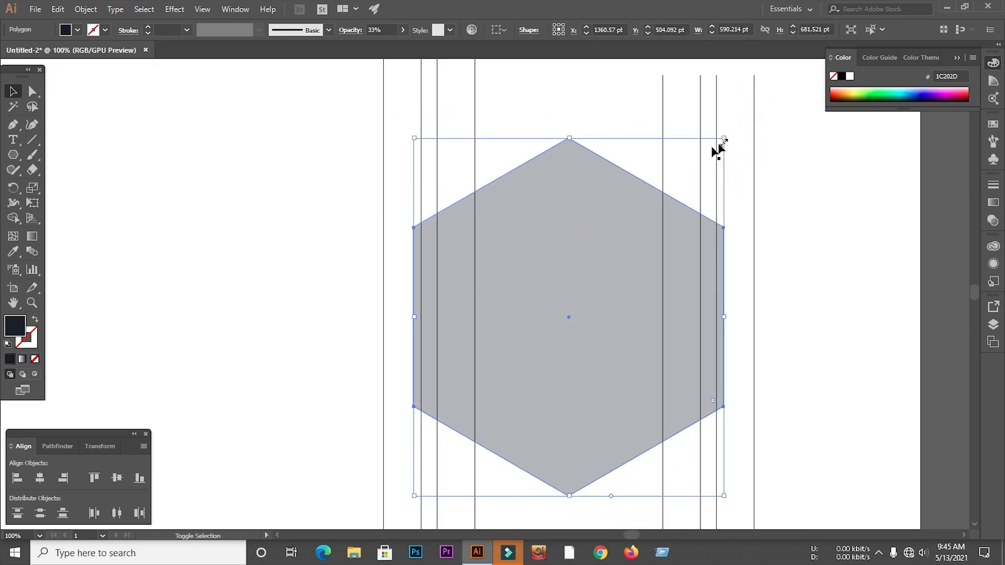
click(273, 222)
Move both vertical line groups inward so their outer lines meet the smaller hexagon's left and right edges.
drag(475, 164, 507, 168)
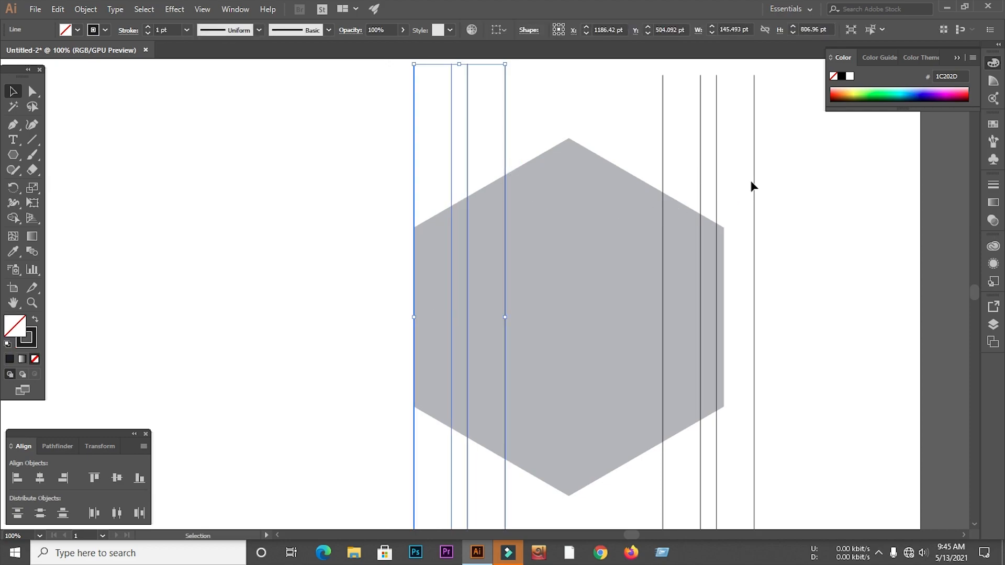
drag(753, 182, 727, 187)
click(770, 229)
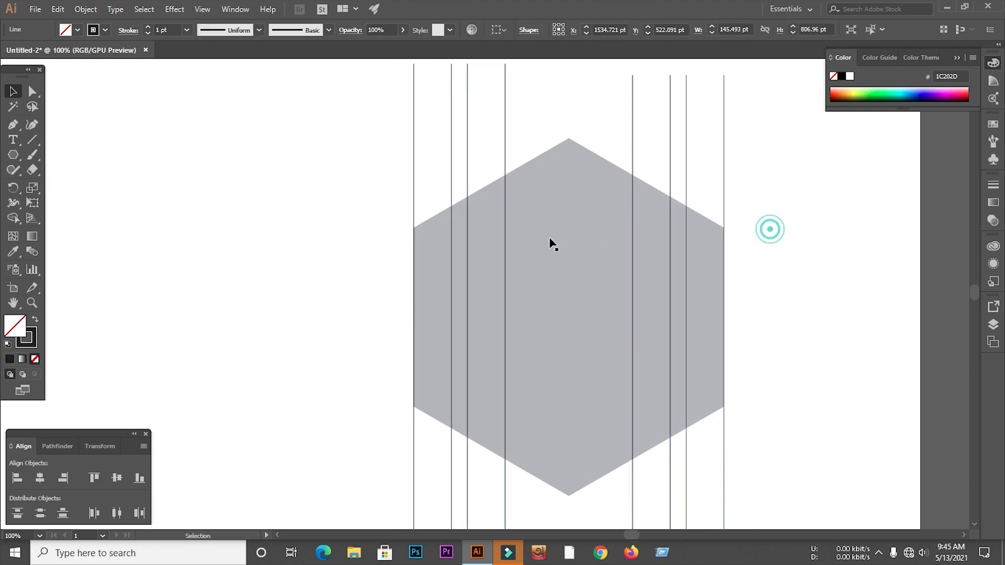
Rotate a copy of the right line group by 60° and place its outer line along the hexagon's upper-right edge.
scroll(300, 233, down, 1)
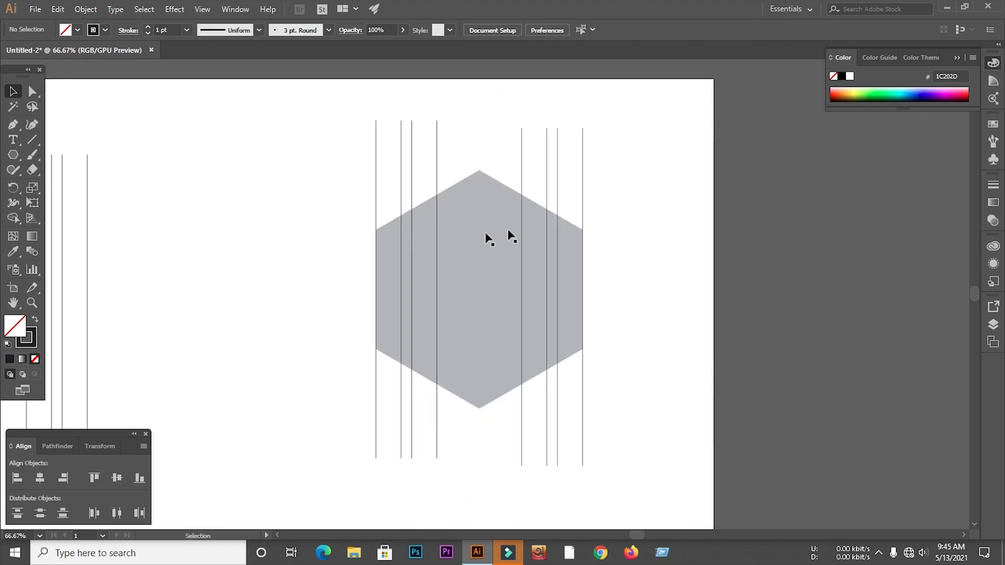
click(584, 185)
right_click(585, 184)
click(622, 293)
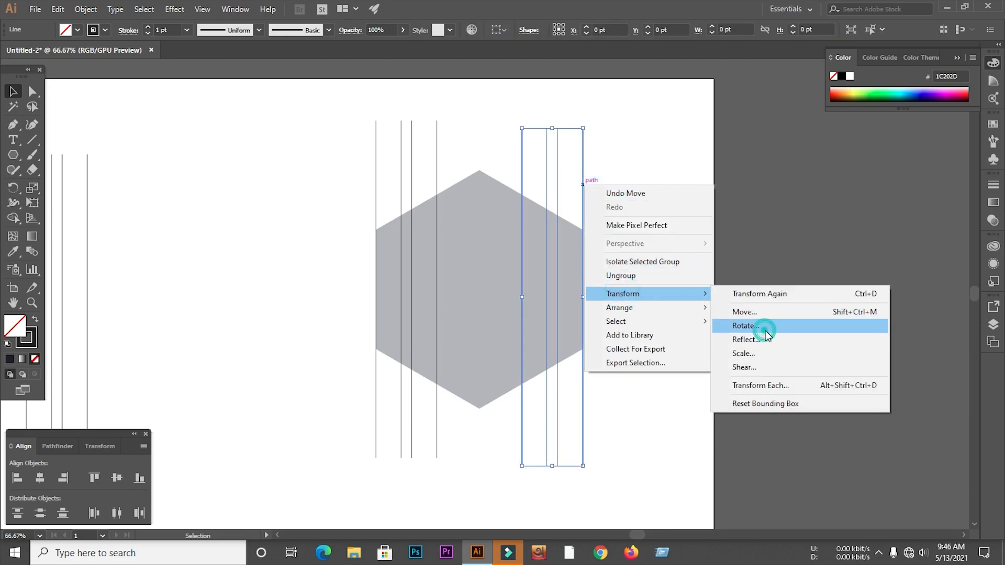
click(766, 331)
click(774, 328)
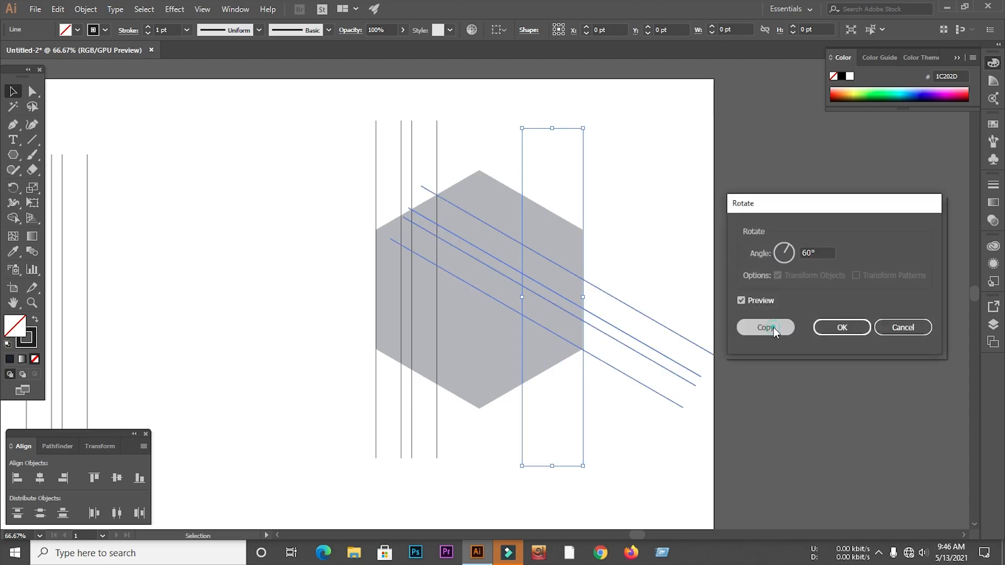
scroll(548, 228, up, 2)
drag(673, 371, 573, 207)
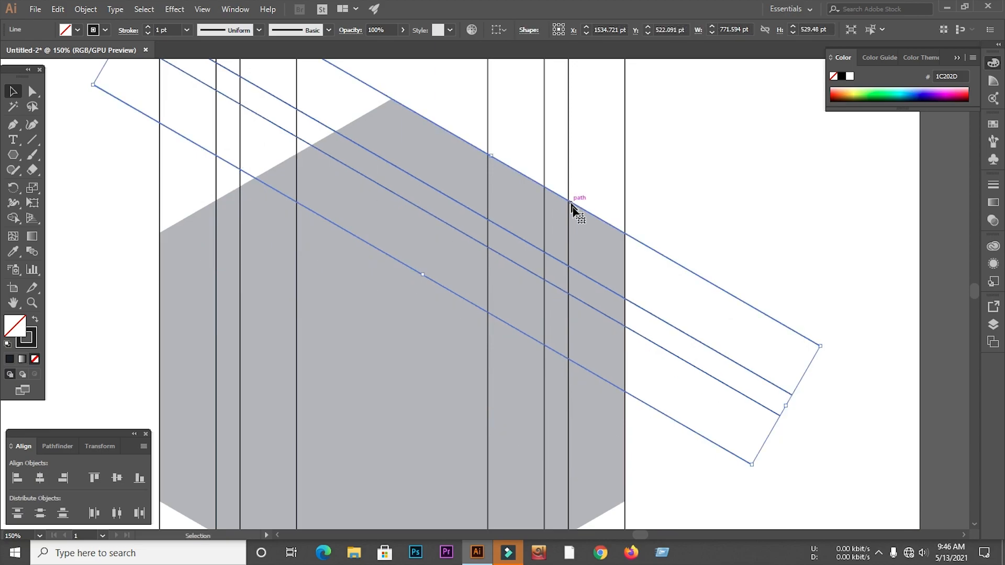
Reflect a copy of the diagonal lines across the vertical axis and align it with the hexagon's upper-left edge.
right_click(672, 259)
mouse_move(730, 374)
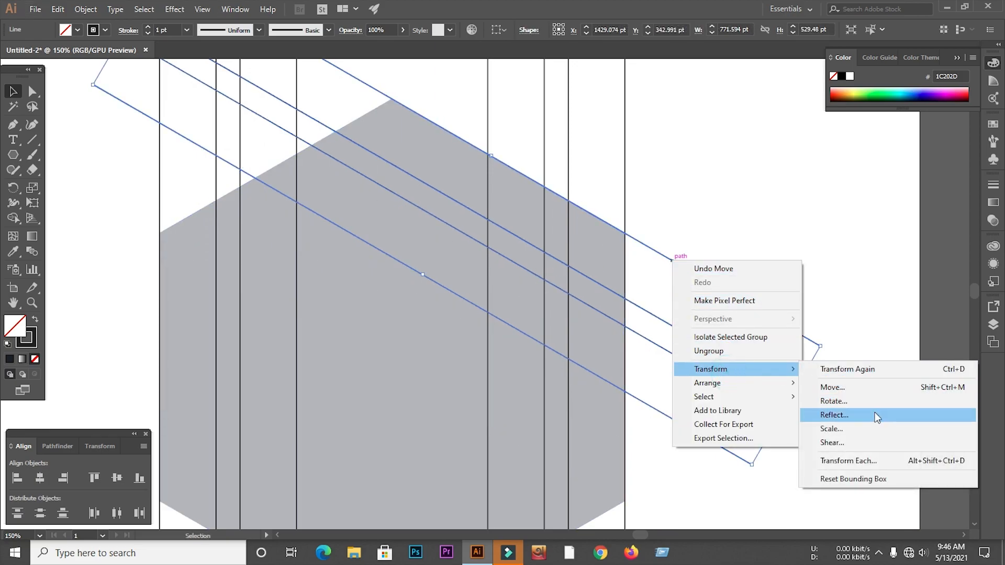
click(872, 414)
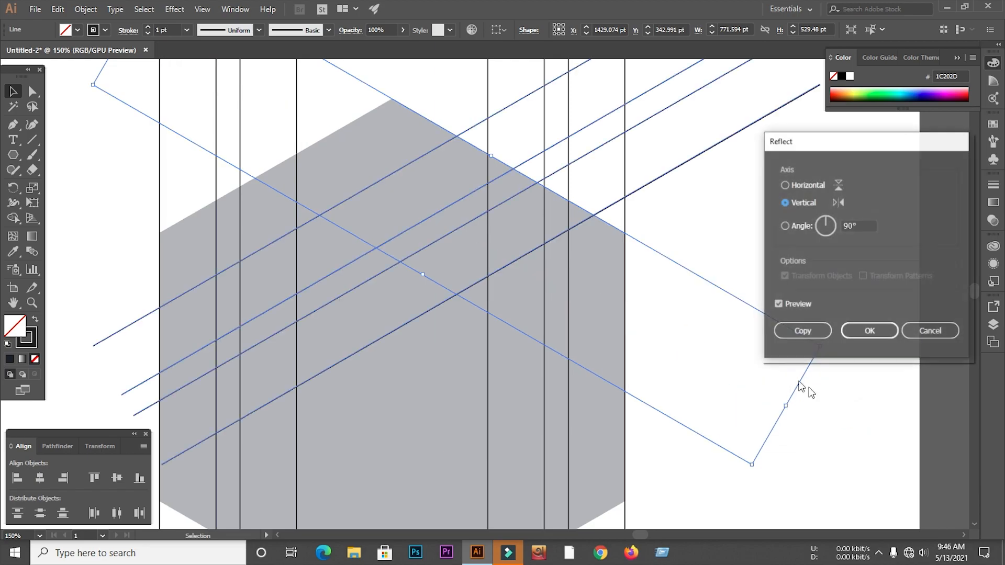
click(803, 330)
scroll(395, 292, down, 2)
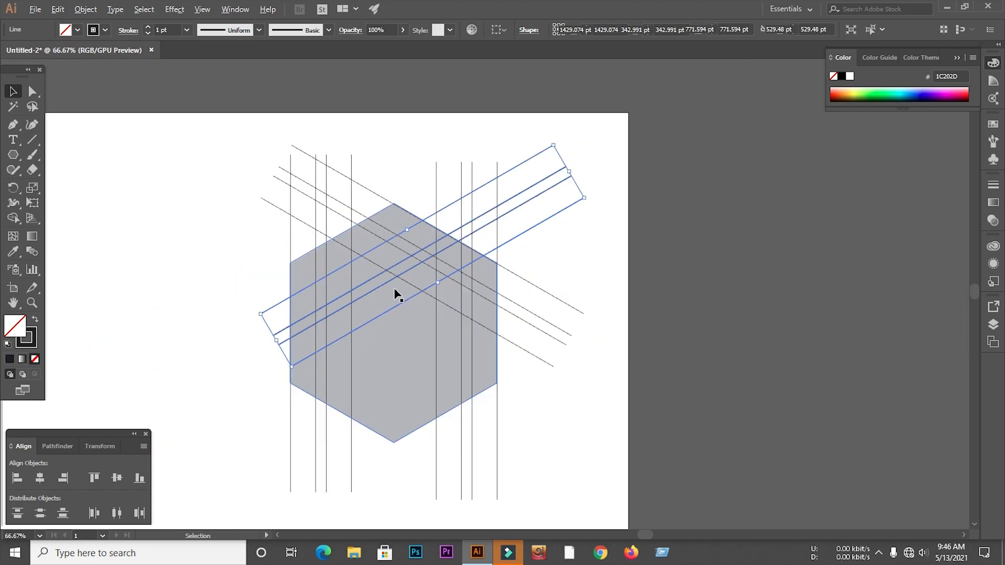
scroll(314, 225, up, 3)
drag(568, 218, 436, 191)
scroll(435, 190, down, 2)
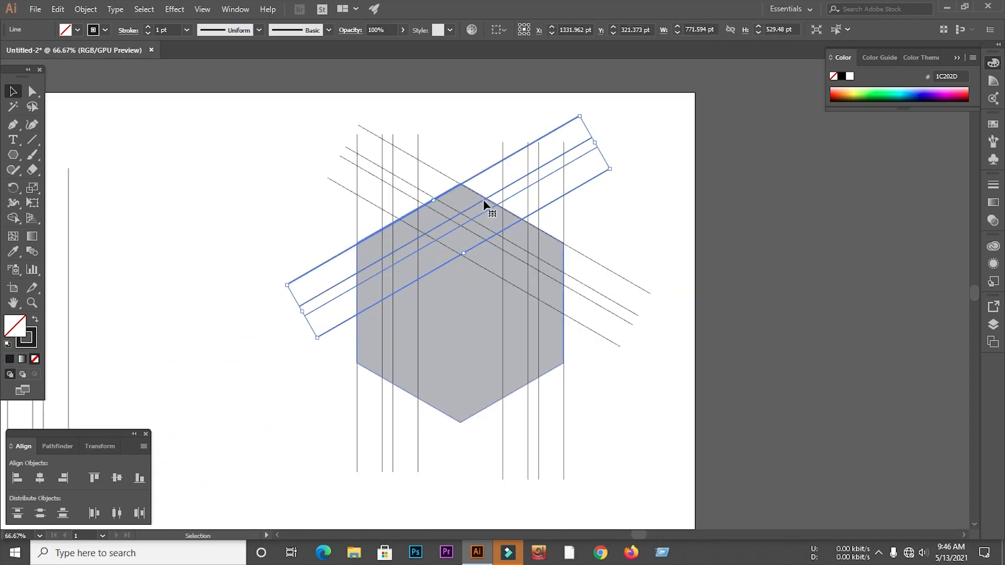
Group the two sets of diagonal lines crossing at the top of the hexagon.
shift+click(483, 172)
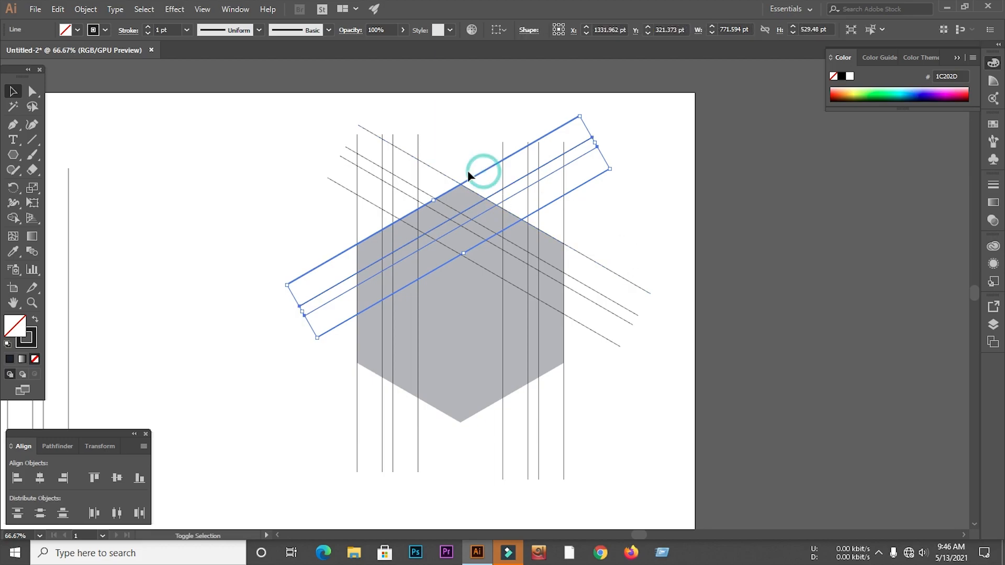
shift+click(449, 179)
right_click(449, 178)
click(477, 247)
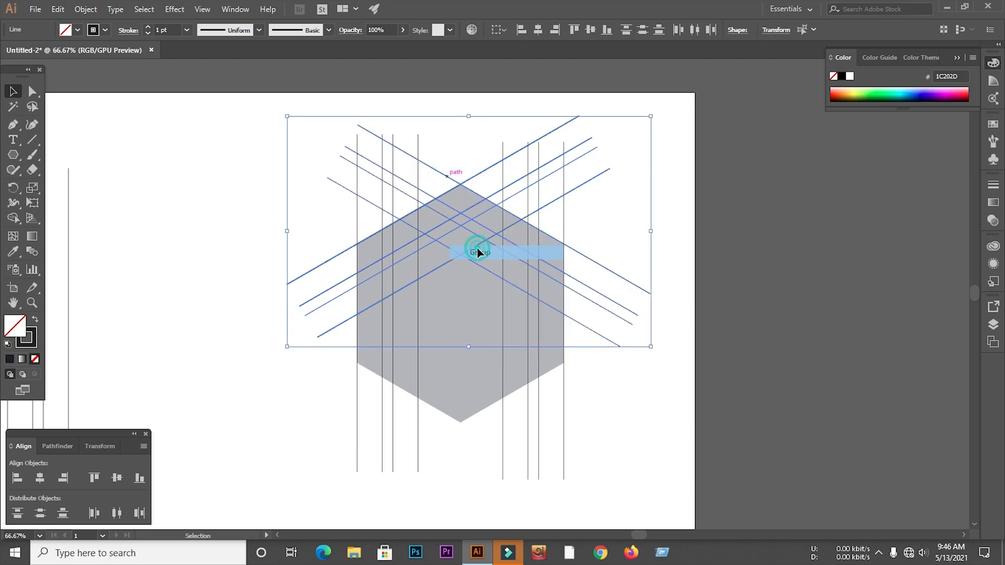
Copy the crossed diagonal group to the left of the hexagon and rotate the copy 180°.
click(482, 164)
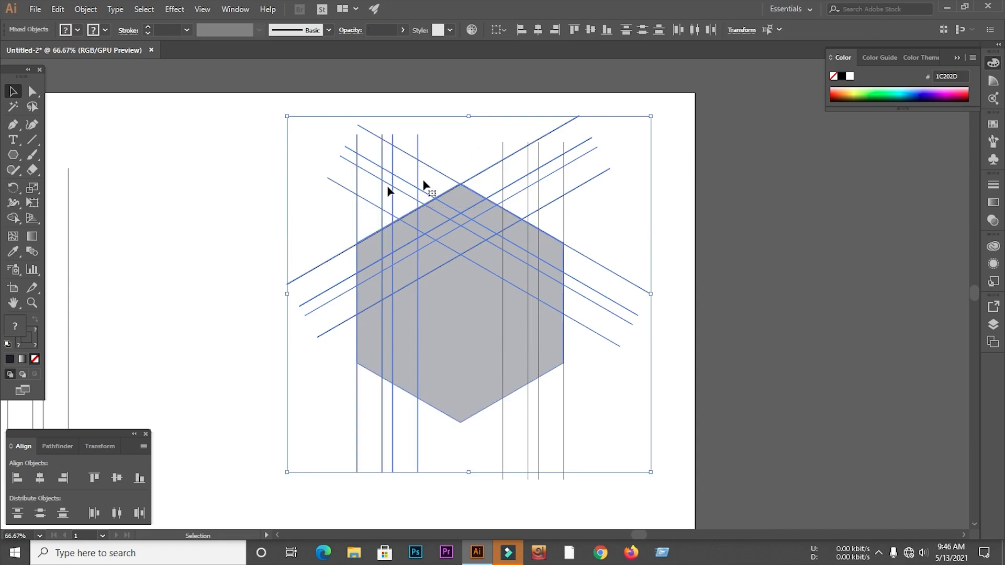
drag(489, 172, 210, 222)
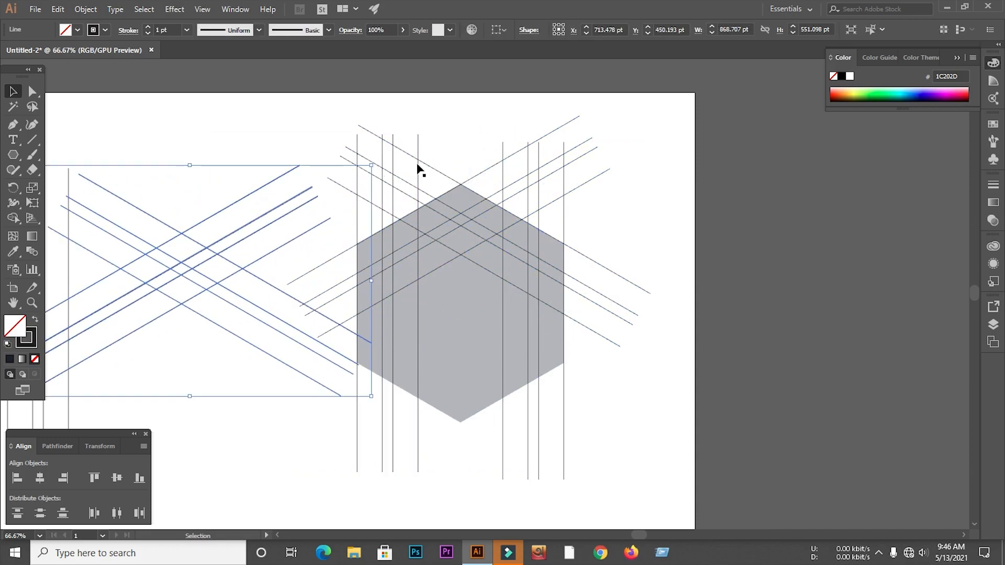
drag(376, 160, 136, 308)
Position the rotated diagonal group so its outer lines follow the hexagon's two lower edges and meet at its bottom corner.
drag(199, 260, 460, 441)
scroll(463, 419, up, 9)
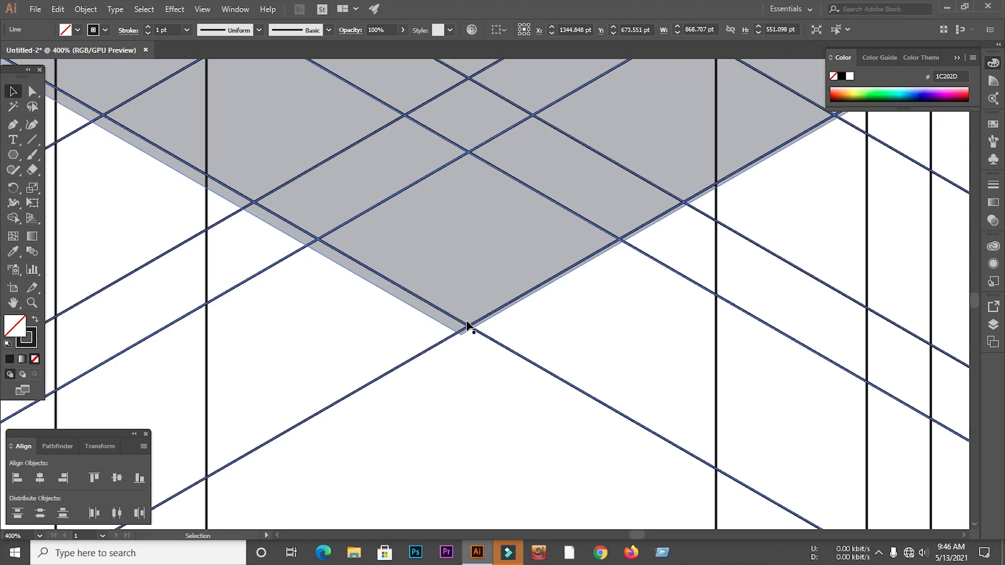
drag(500, 319, 475, 352)
click(442, 427)
scroll(443, 425, down, 9)
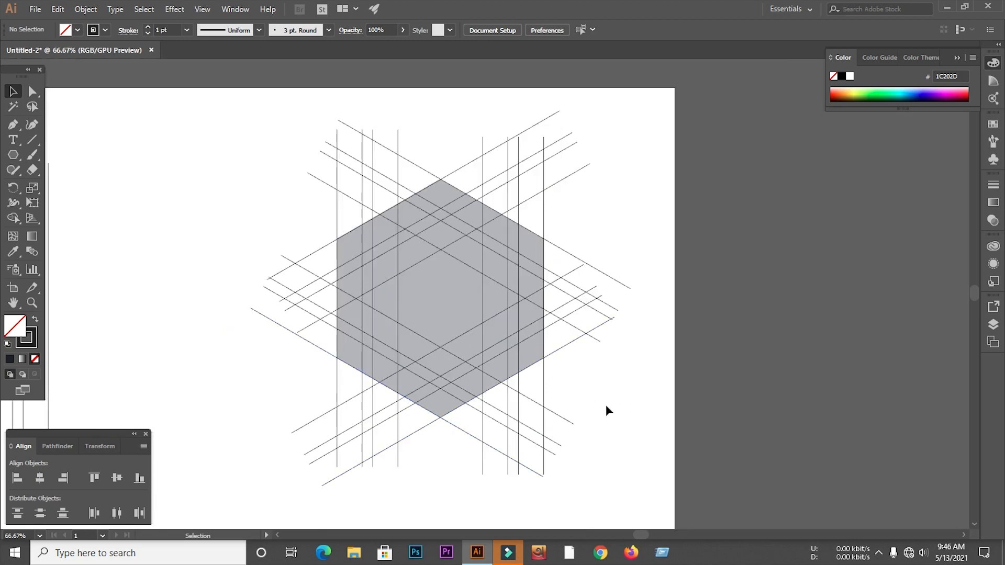
Delete the grey hexagon, then swap fill and stroke on all the remaining grid lines around it.
click(461, 302)
key(Delete)
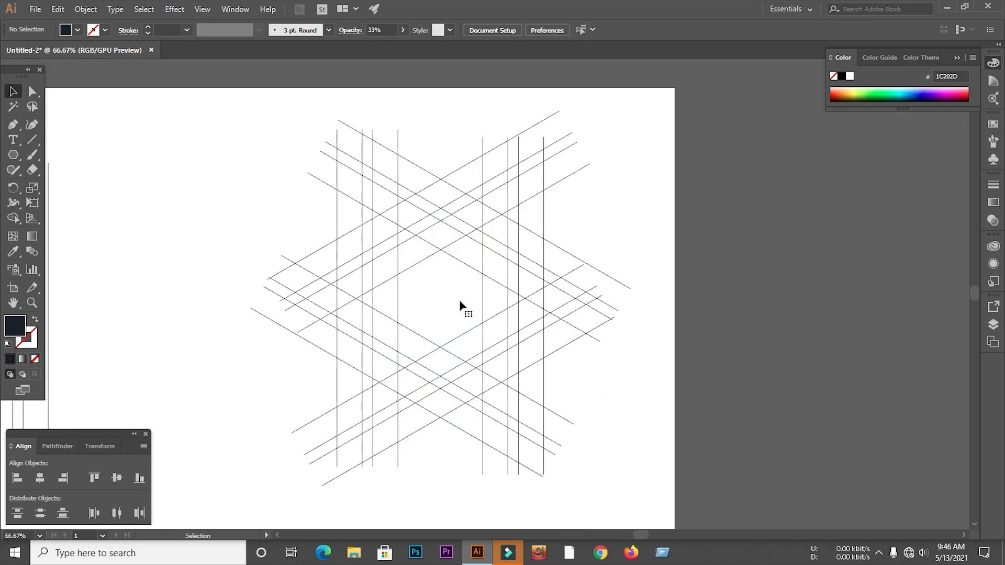
drag(205, 133, 622, 495)
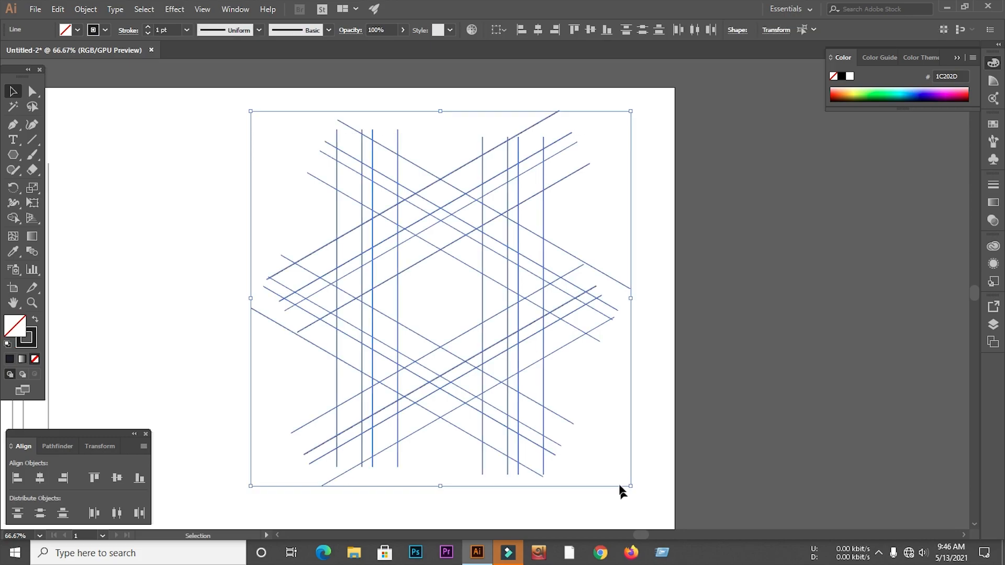
click(35, 321)
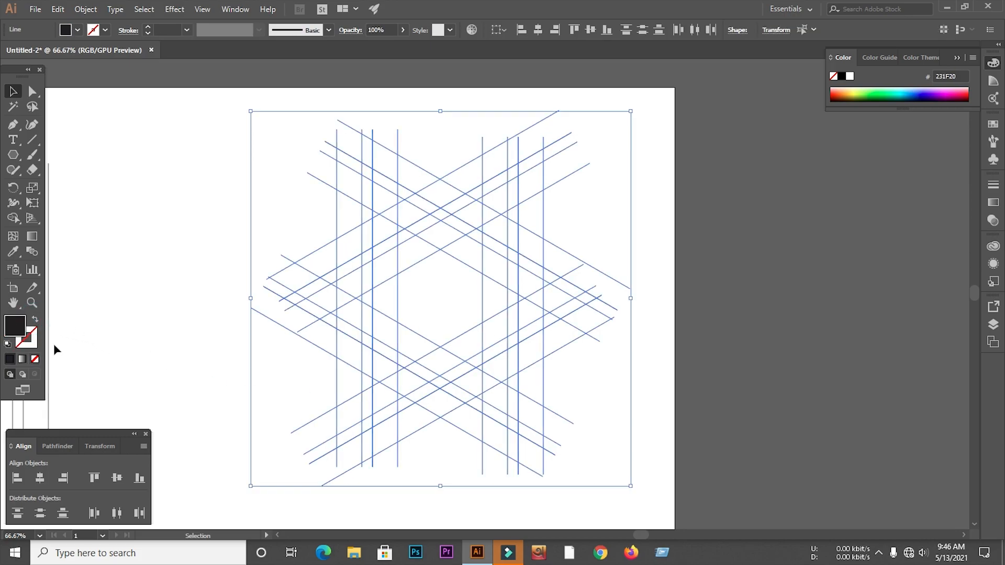
Merge the outer band's regions with the Shape Builder, from the upper-right edge over the top, down the left side and around to the lower right.
click(15, 218)
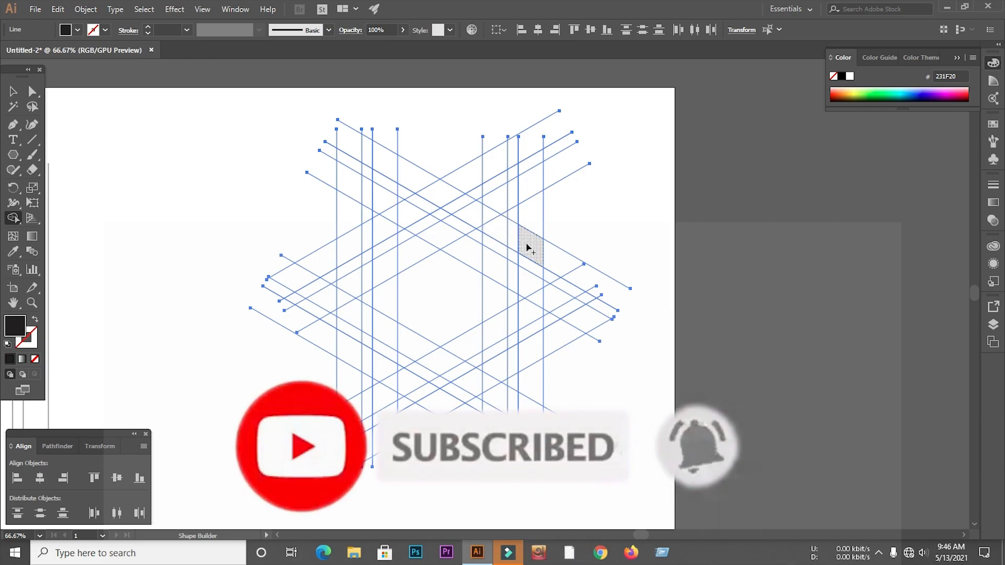
drag(526, 245, 474, 217)
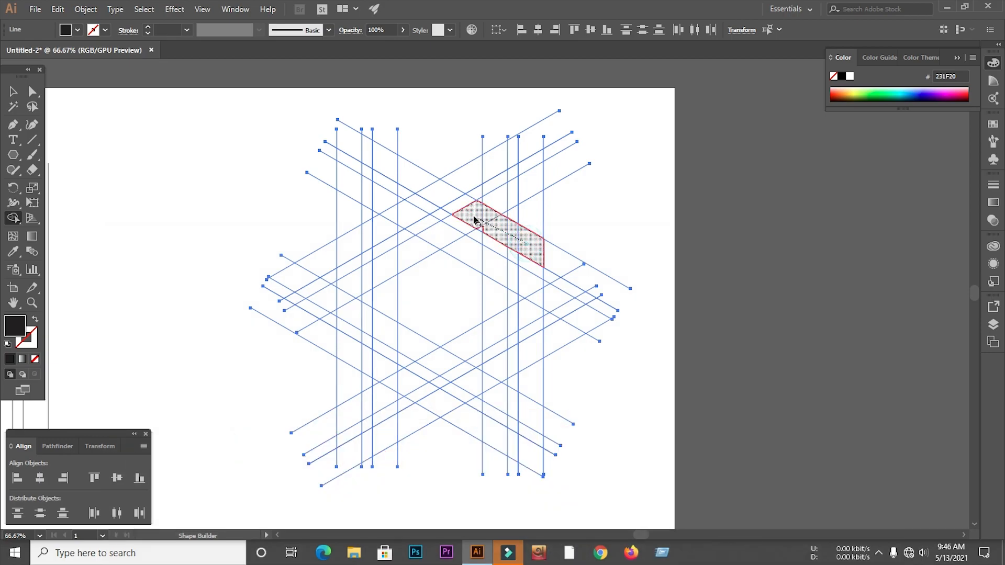
drag(408, 213, 352, 240)
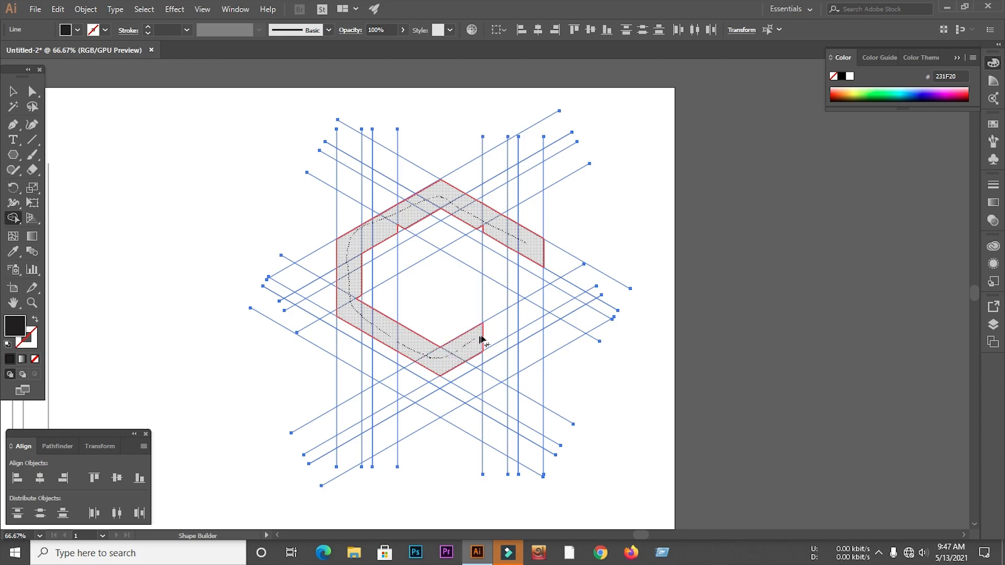
drag(490, 331, 404, 224)
Add the small leftover notches along the first band's inner edge to the black shape with the Shape Builder.
scroll(404, 225, up, 5)
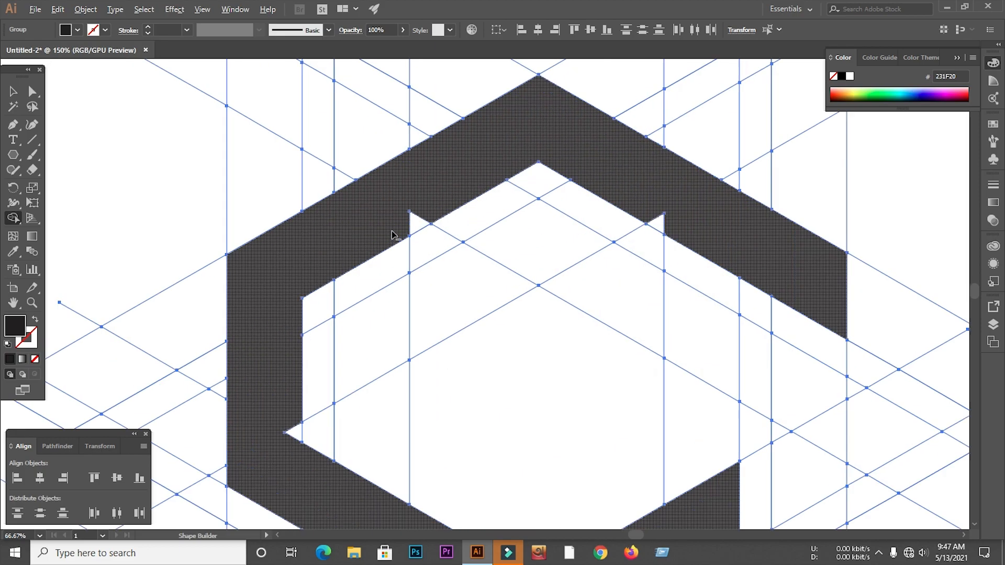
click(741, 170)
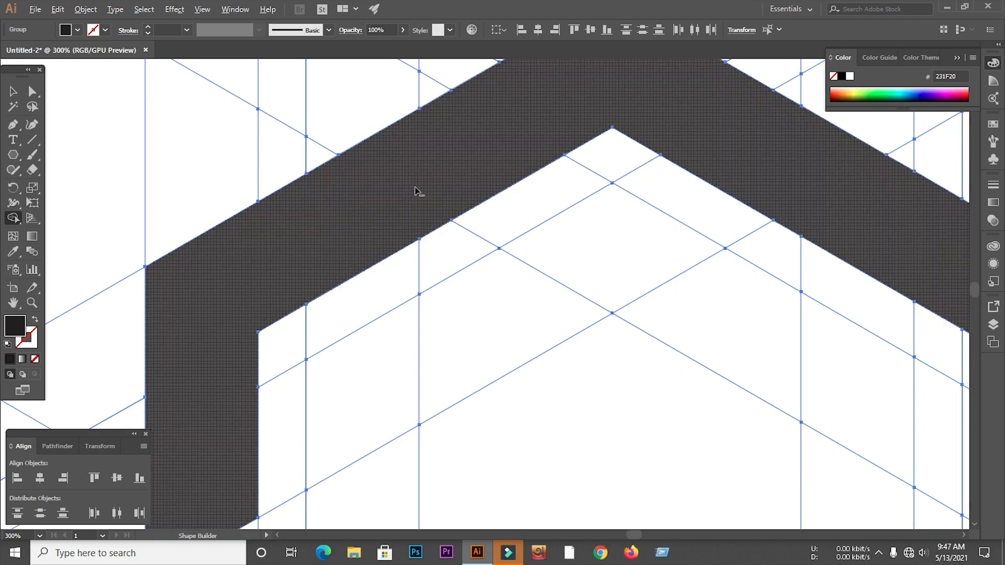
scroll(415, 190, down, 5)
scroll(387, 260, up, 5)
click(405, 235)
scroll(413, 270, down, 4)
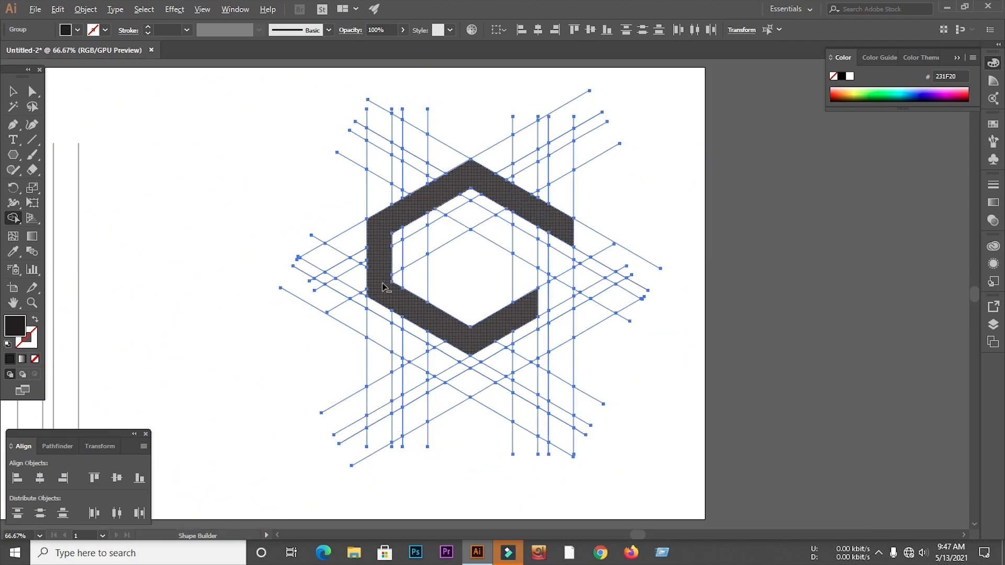
Merge the second interlocking band's regions from the inner upper left, over to the right side and around the bottom to the lower left.
scroll(440, 247, up, 2)
mouse_move(382, 250)
mouse_down()
mouse_move(502, 183)
mouse_move(555, 198)
mouse_move(703, 283)
mouse_move(720, 305)
mouse_move(729, 434)
mouse_up()
scroll(579, 258, down, 2)
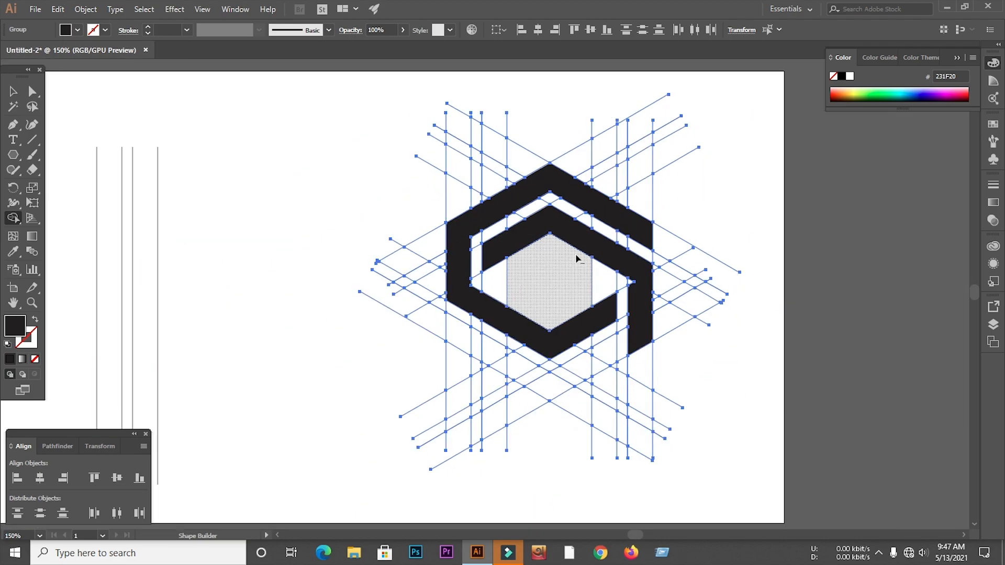
scroll(579, 381, up, 2)
click(697, 286)
mouse_move(657, 325)
mouse_down()
mouse_move(572, 370)
mouse_move(478, 395)
mouse_move(306, 285)
mouse_move(323, 288)
mouse_up()
Merge the remaining small gaps along the second band's edges into its black shape.
scroll(400, 350, up, 3)
mouse_move(404, 261)
mouse_down()
mouse_move(511, 322)
mouse_move(446, 274)
mouse_up()
scroll(572, 321, down, 3)
scroll(584, 295, up, 5)
scroll(573, 299, down, 4)
scroll(594, 262, up, 3)
drag(560, 149, 565, 227)
scroll(566, 227, down, 3)
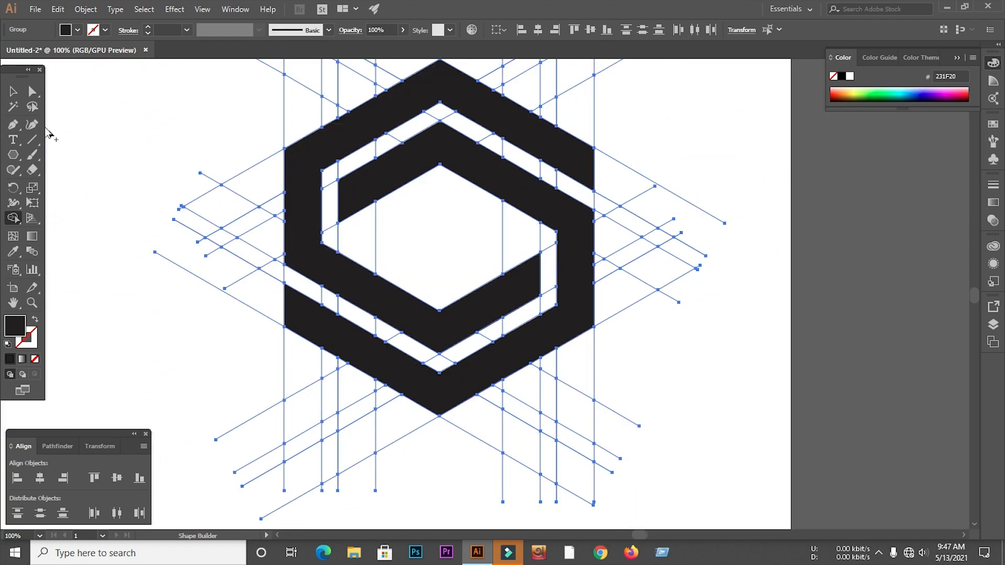
Ungroup the artwork repeatedly until the two black bands are separate from the grid lines.
click(14, 92)
right_click(427, 142)
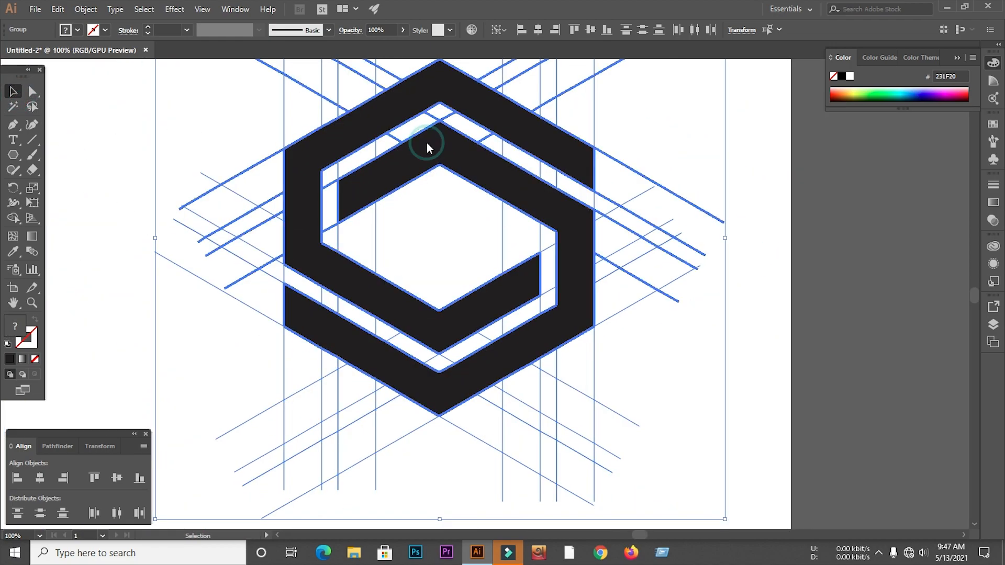
click(461, 233)
click(449, 242)
right_click(407, 104)
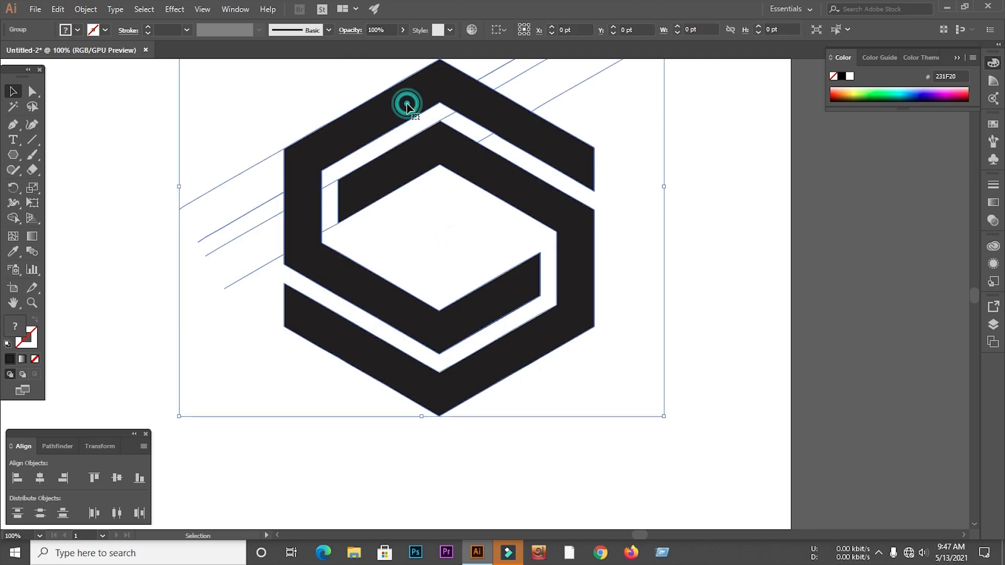
click(436, 195)
click(431, 249)
right_click(398, 301)
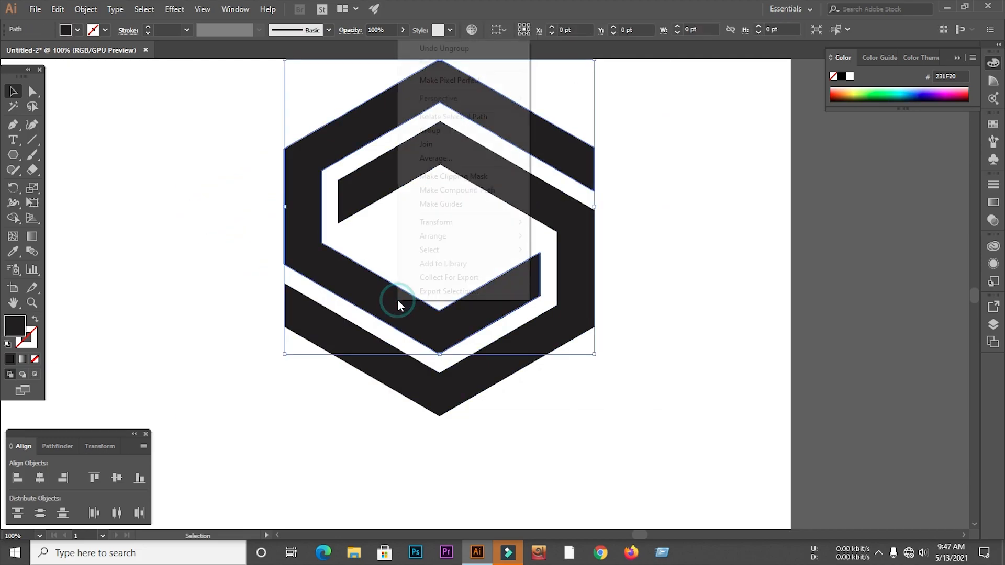
click(370, 229)
right_click(387, 347)
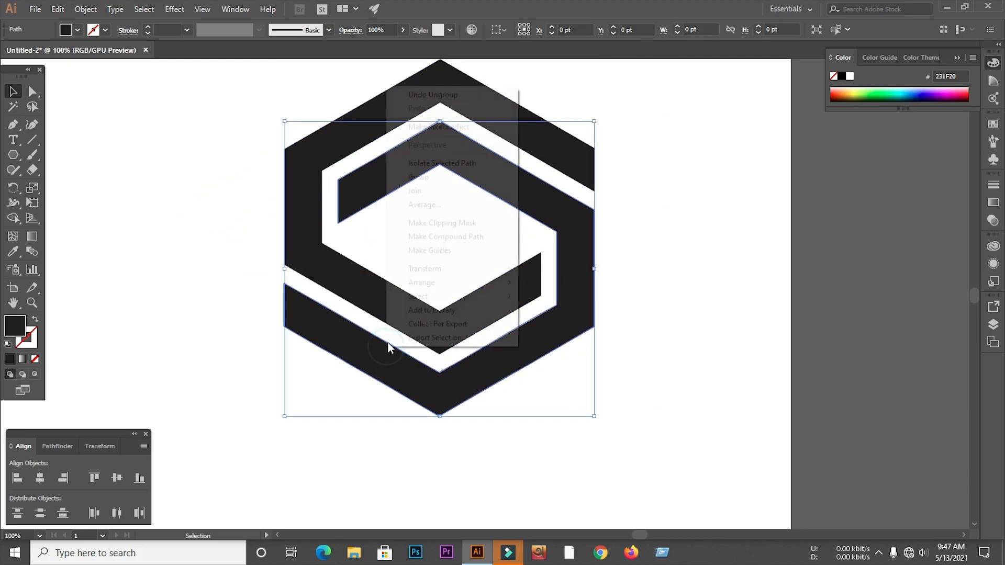
Select both black bands together and move them off the artboard to its right.
scroll(395, 263, down, 2)
click(570, 318)
click(481, 241)
shift+click(438, 179)
drag(438, 179, 761, 172)
Delete the leftover grid line fragments and the spare set of vertical lines at the artboard's left.
drag(329, 125, 545, 397)
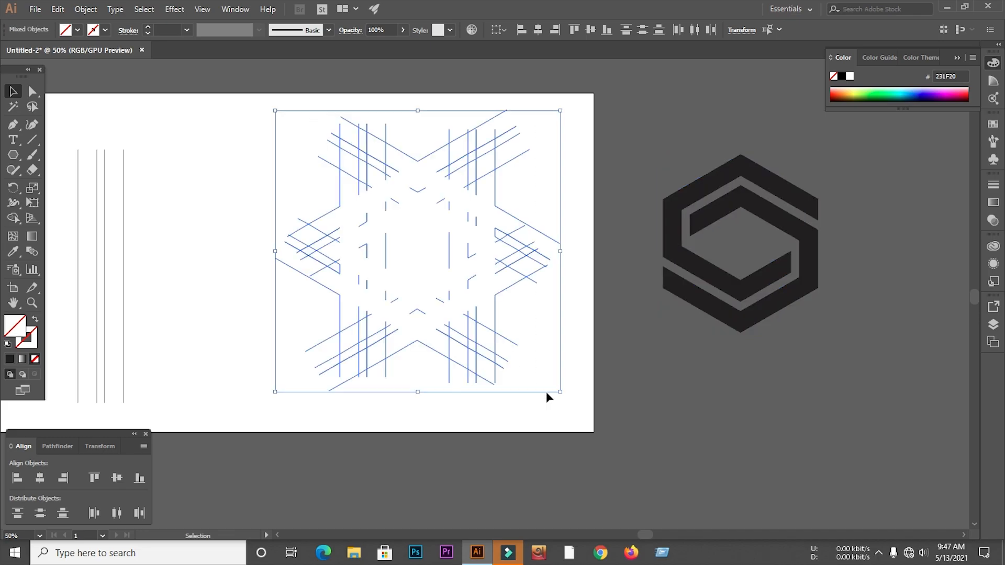
key(Delete)
drag(64, 131, 151, 216)
key(Delete)
Move the two black bands back onto the artboard and group them.
click(776, 247)
drag(786, 220, 363, 214)
right_click(363, 214)
click(404, 289)
click(505, 276)
Center the grouped logo on the artboard, scale it up slightly, and deselect it.
key(ctrl+minus)
drag(464, 251, 452, 260)
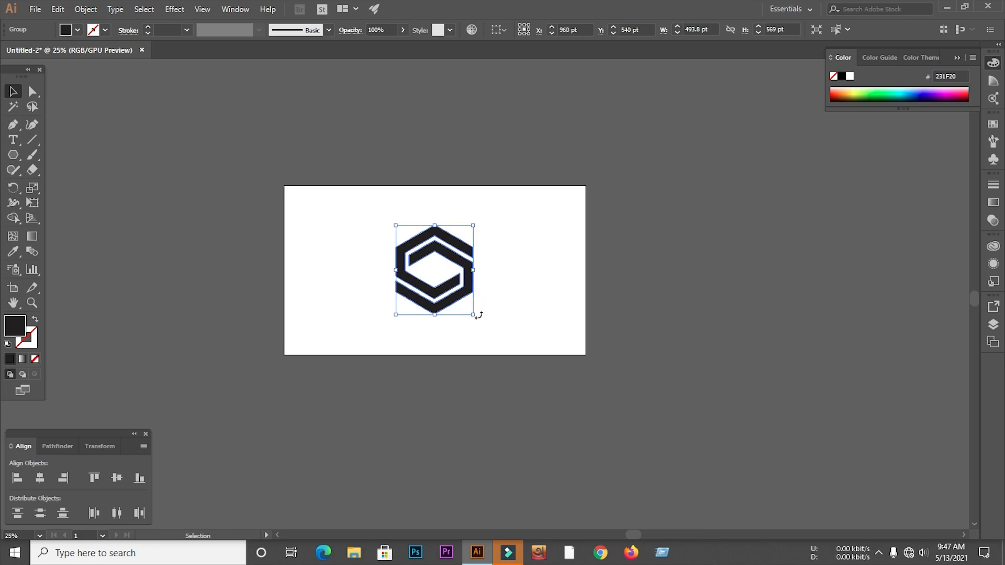
drag(474, 315, 479, 319)
click(508, 340)
scroll(441, 323, up, 2)
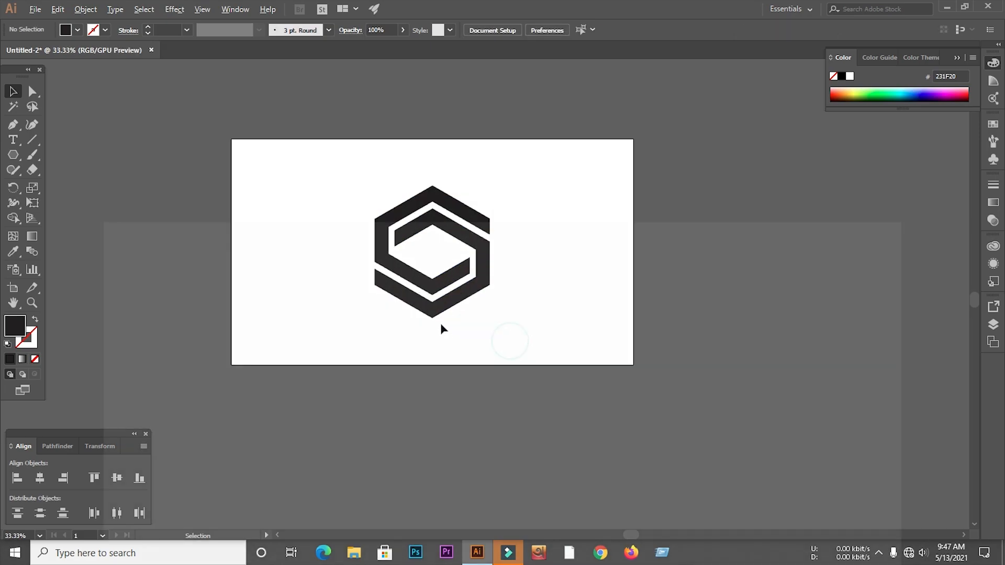
scroll(553, 236, up, 2)
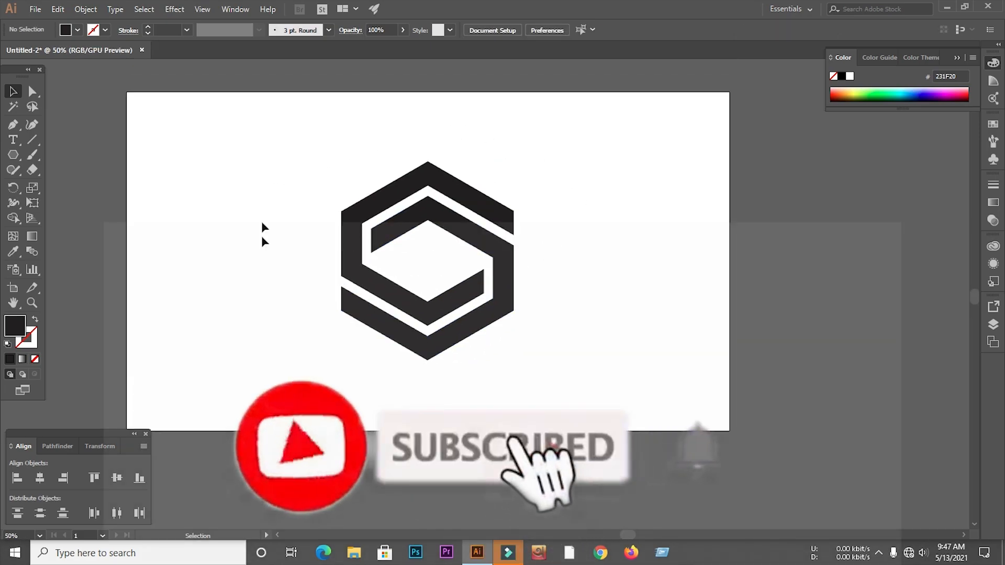